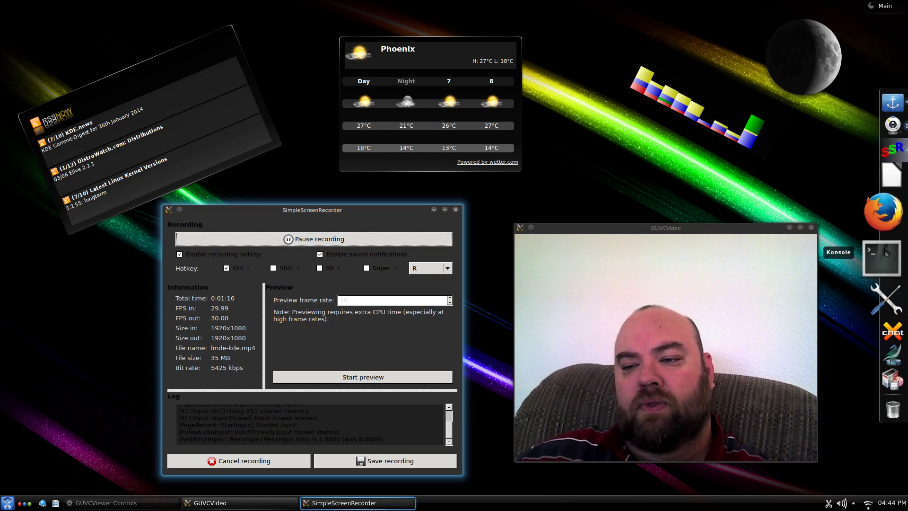
# - Open Konsole, move it toward the screen centre, and enter 'sudo apt-get install kde-full' without running it
pyautogui.click(887, 252)
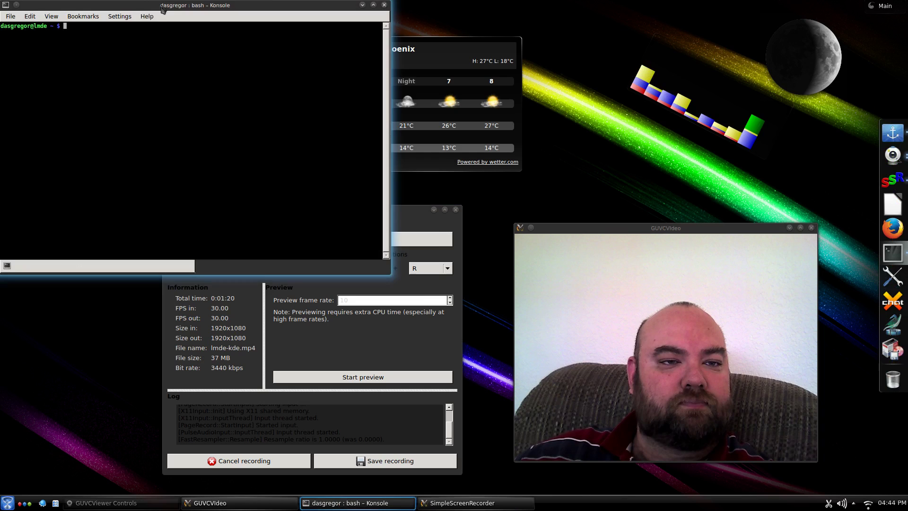
pyautogui.moveTo(164, 5); pyautogui.dragTo(254, 35)
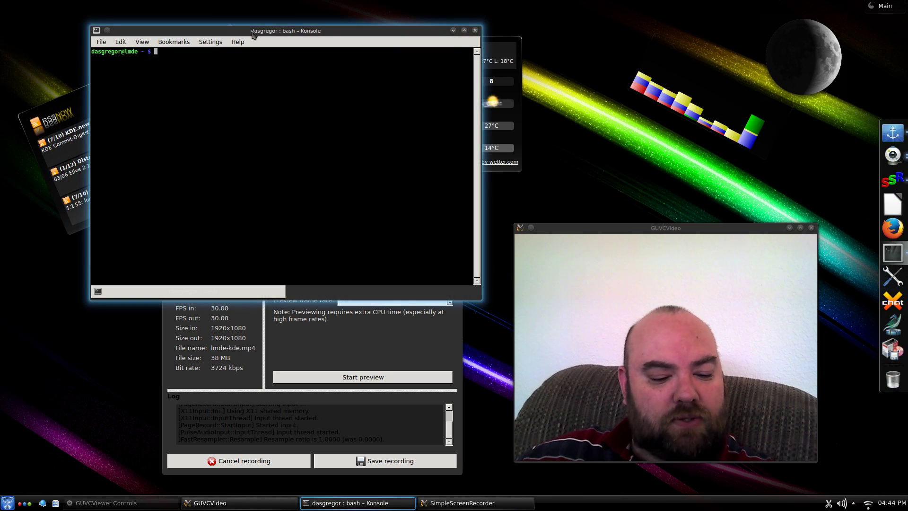
pyautogui.write('sudo ')
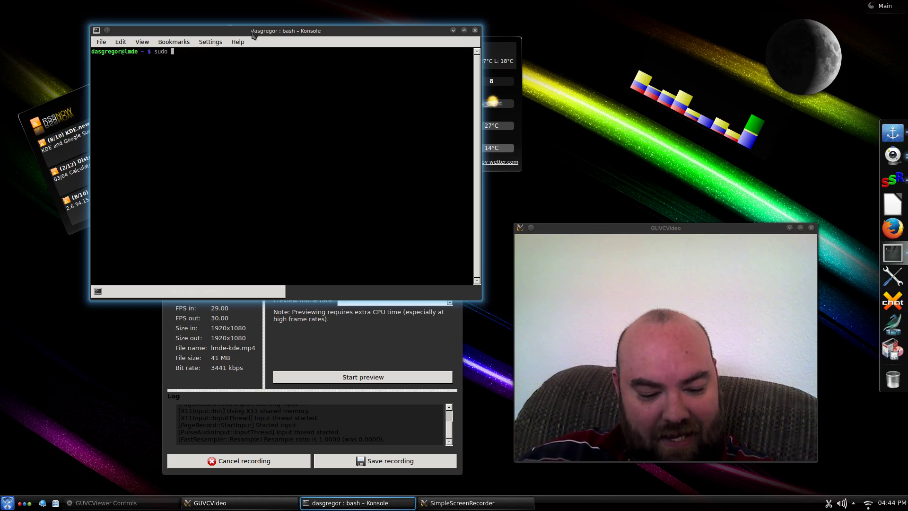
pyautogui.write('apt-ge')
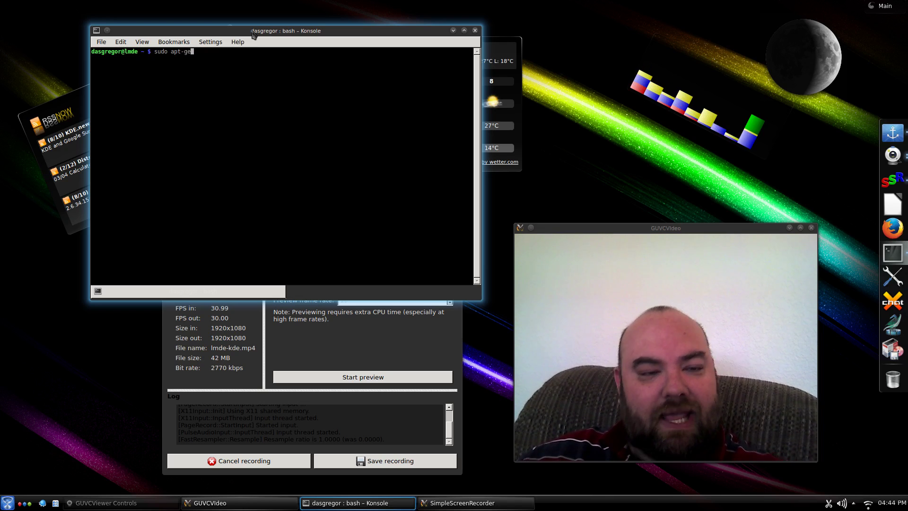
pyautogui.write('t i')
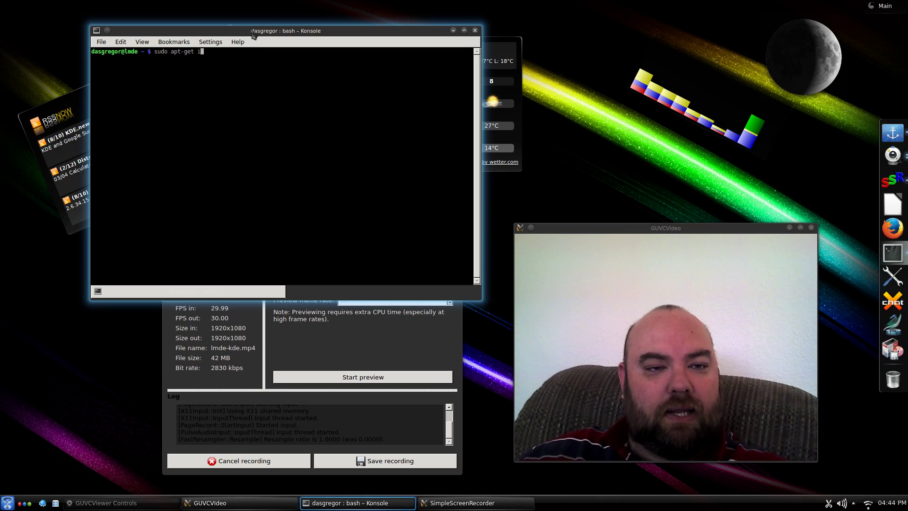
pyautogui.write('nstall k')
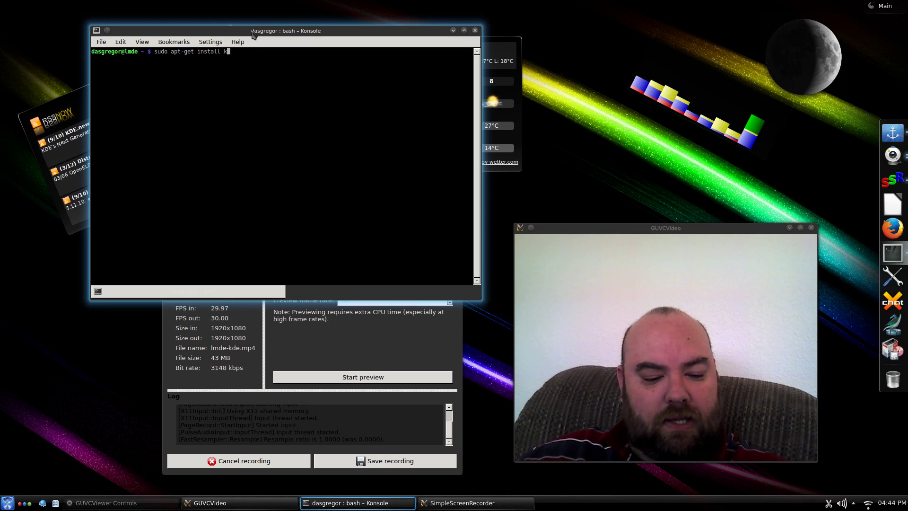
pyautogui.write('de-full')
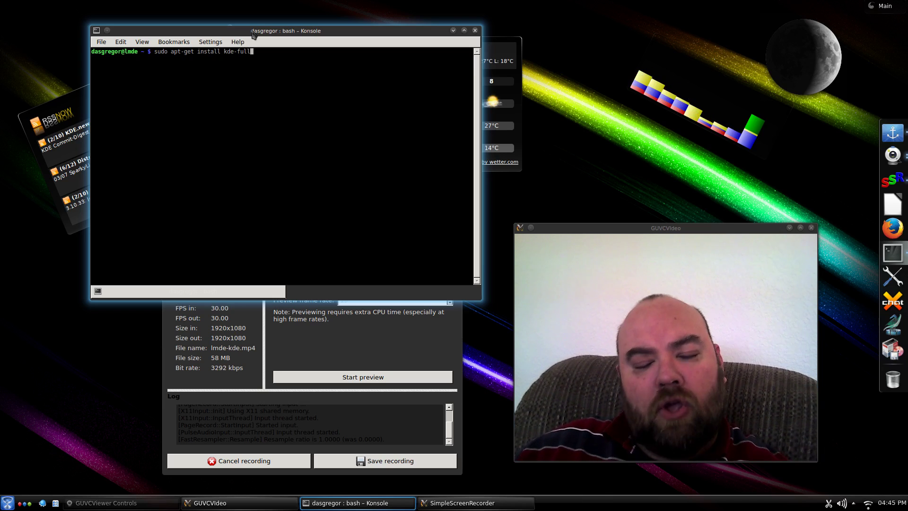
pyautogui.click(475, 30)
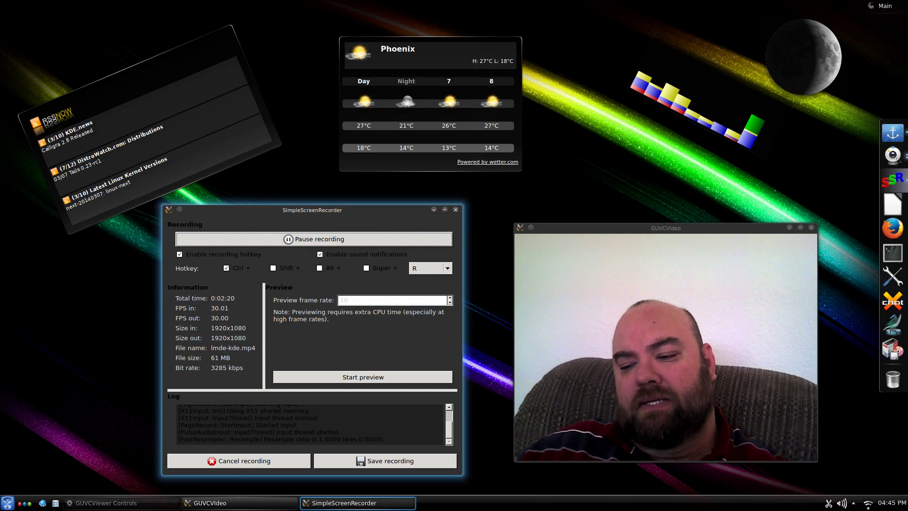
pyautogui.moveTo(868, 504)
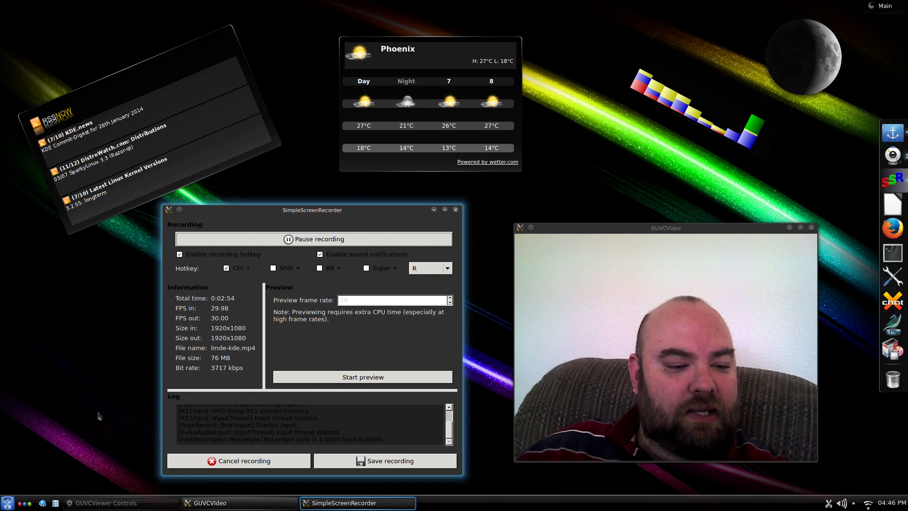
# - Start Synaptic Package Manager by searching 'syn' in the launcher, and authenticate with the root password
pyautogui.click(8, 505)
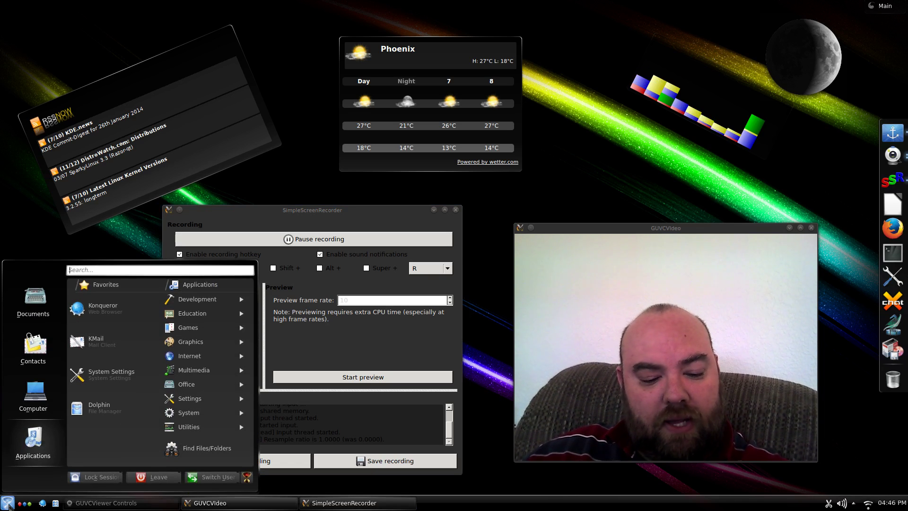
pyautogui.write('syn')
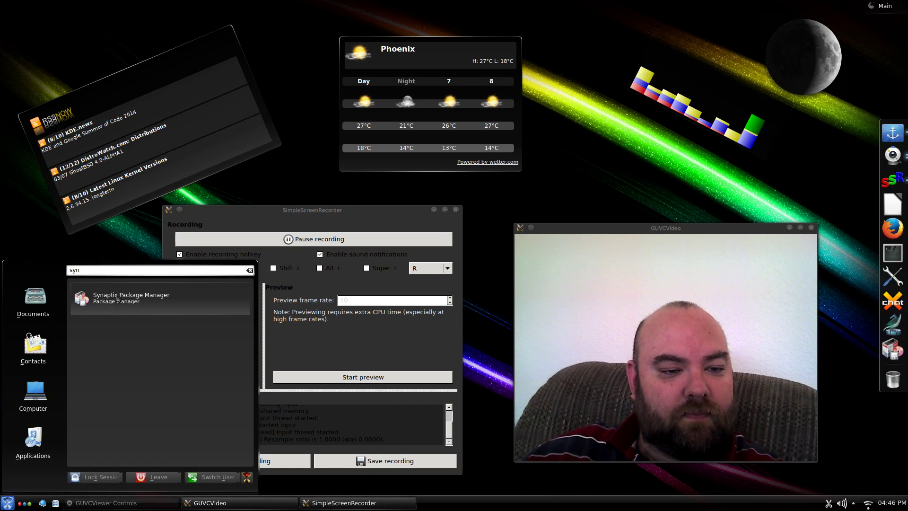
pyautogui.click(118, 300)
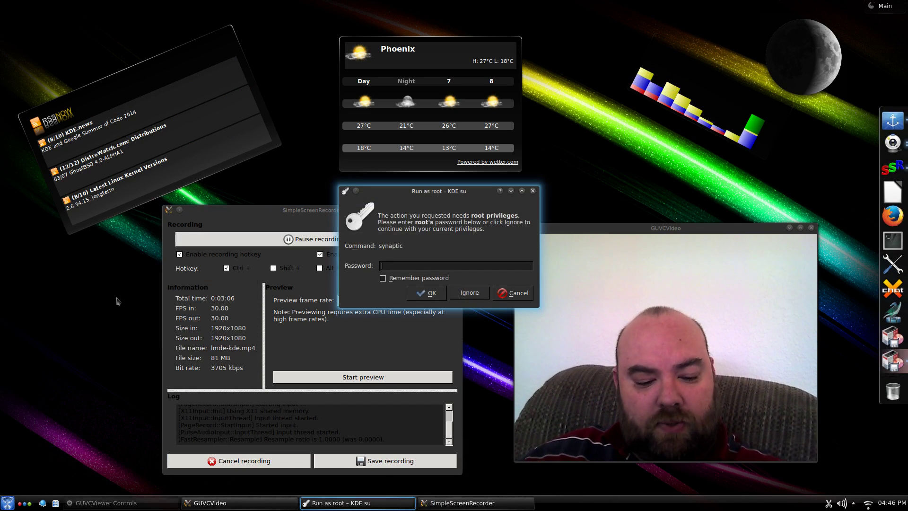
pyautogui.write('******')
pyautogui.press('Return')
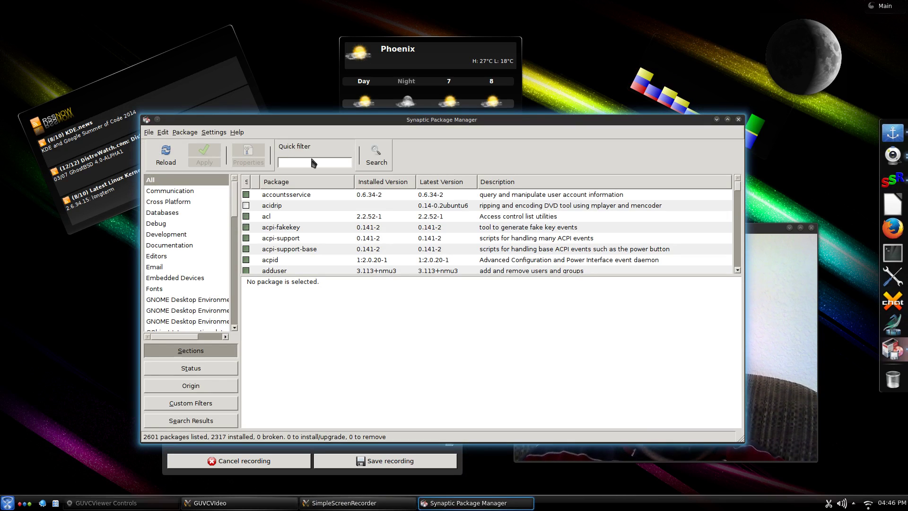
# - Quick-filter Synaptic for 'networkmanager' and widen the Package column to show full package names
pyautogui.write('networkma')
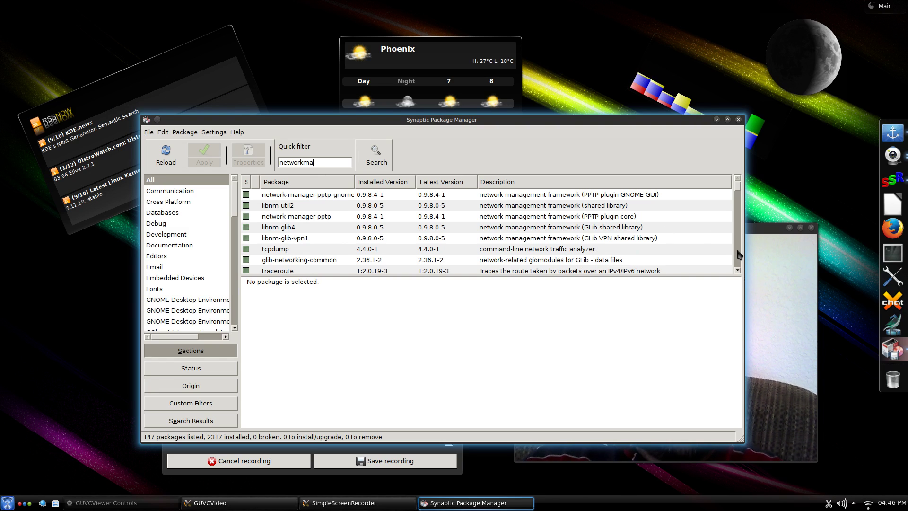
pyautogui.write('er')
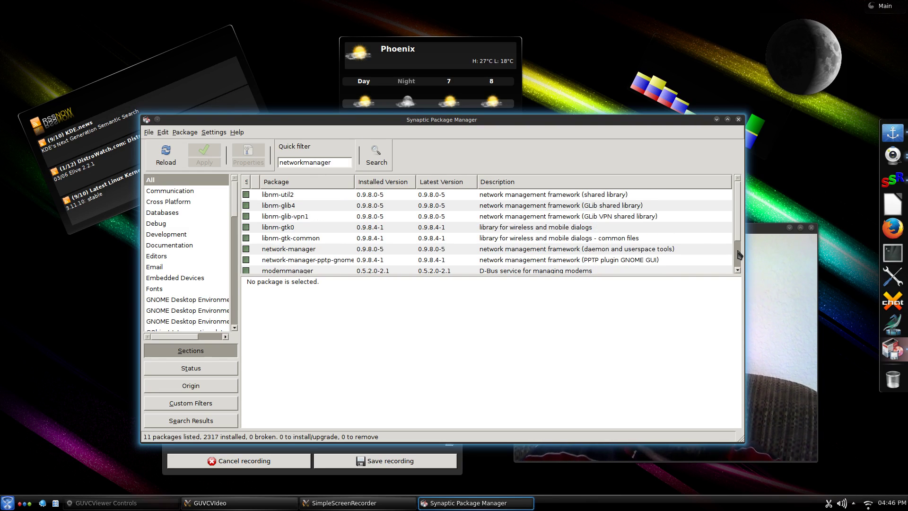
pyautogui.scroll(-2, 738, 256)
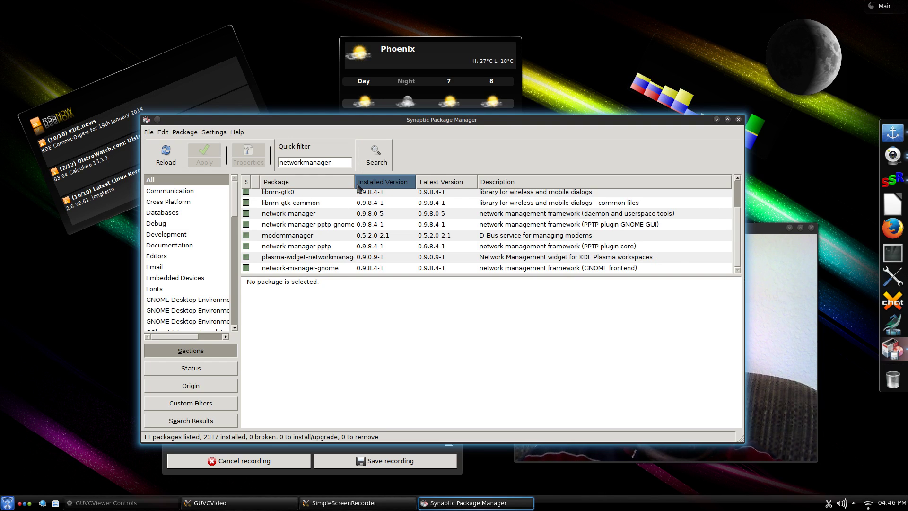
pyautogui.moveTo(355, 183); pyautogui.dragTo(384, 183)
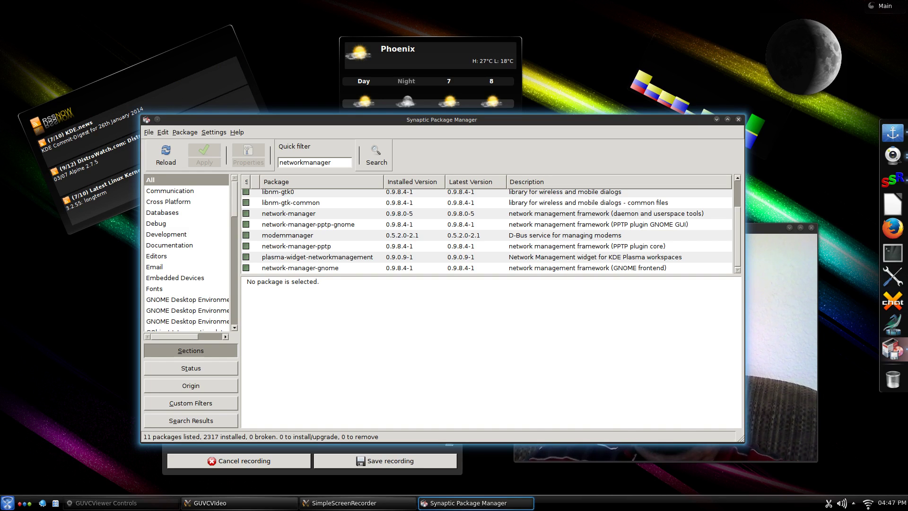
pyautogui.click(717, 120)
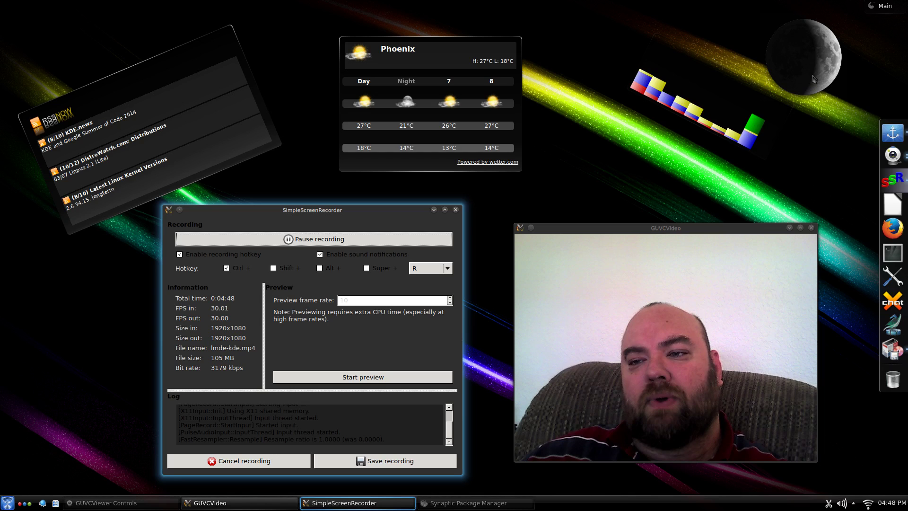
pyautogui.moveTo(814, 78)
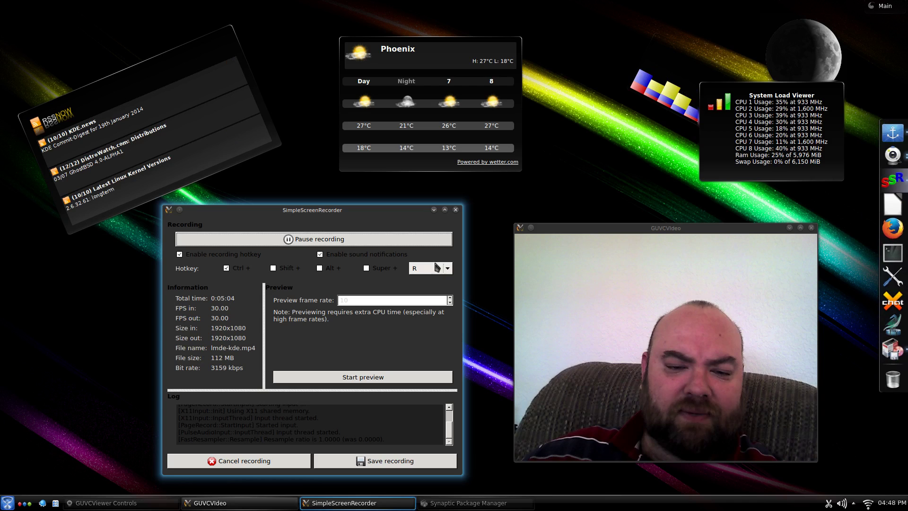
pyautogui.moveTo(118, 503)
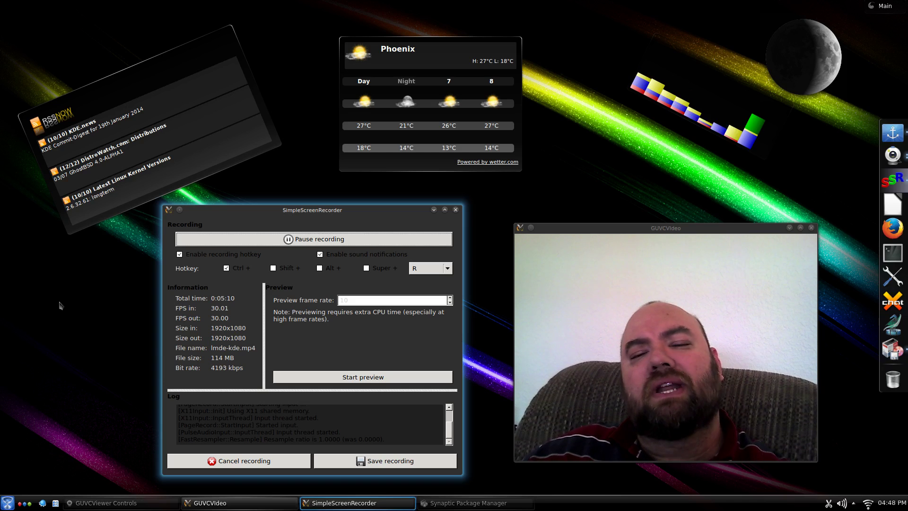
# - Switch back to Synaptic with Alt+Tab and move its window up and to the left
pyautogui.hotkey('alt', 'Tab')
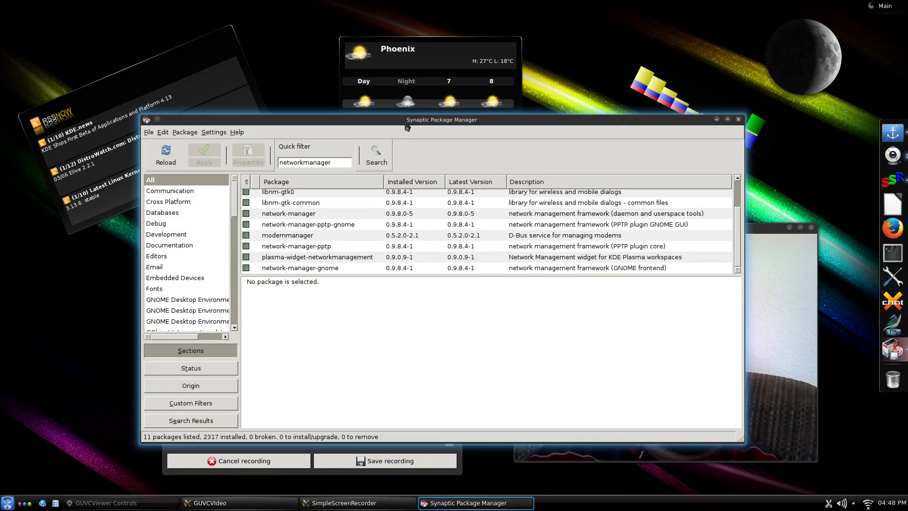
pyautogui.moveTo(405, 120); pyautogui.dragTo(308, 140)
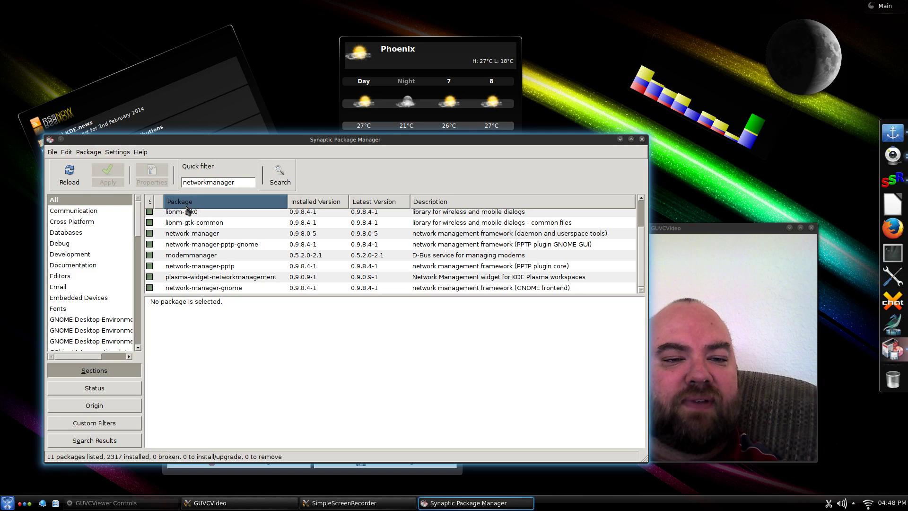
pyautogui.click(116, 152)
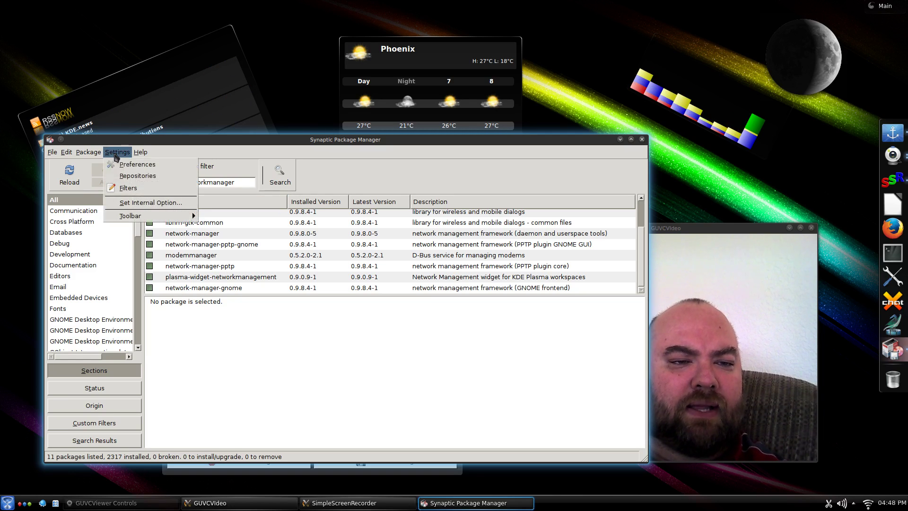
pyautogui.click(139, 176)
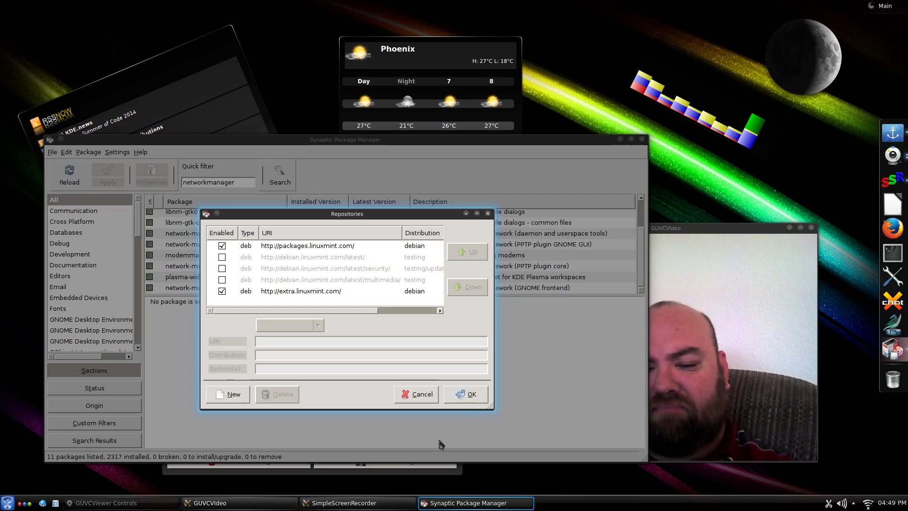
pyautogui.click(470, 398)
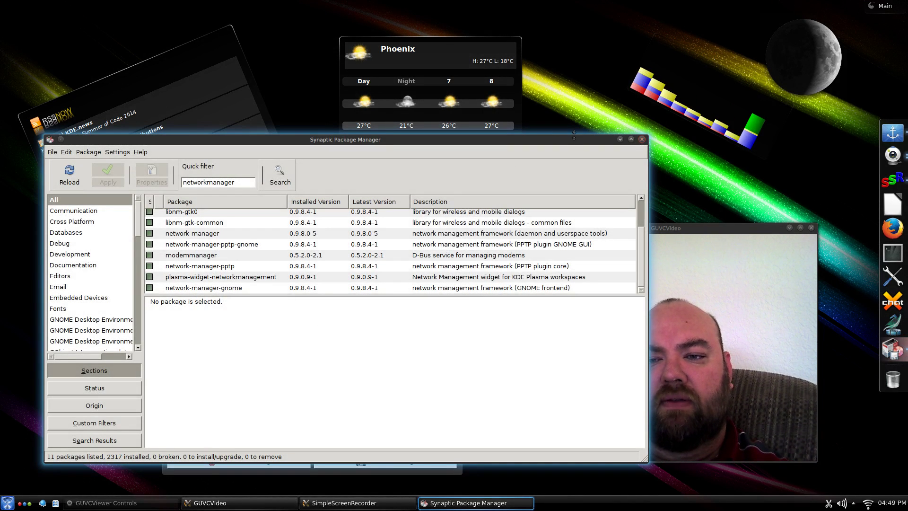
# - Move Synaptic right, close it, and open the K application launcher
pyautogui.moveTo(567, 143); pyautogui.dragTo(671, 144)
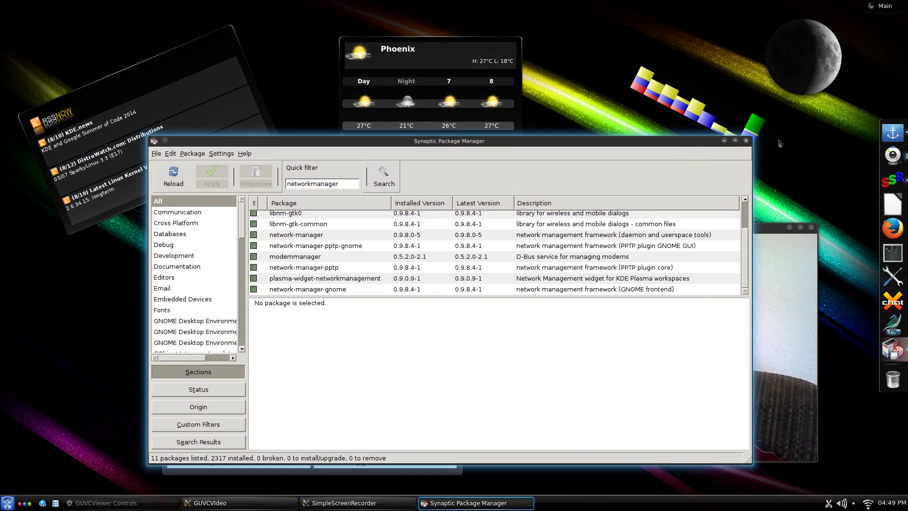
pyautogui.click(746, 141)
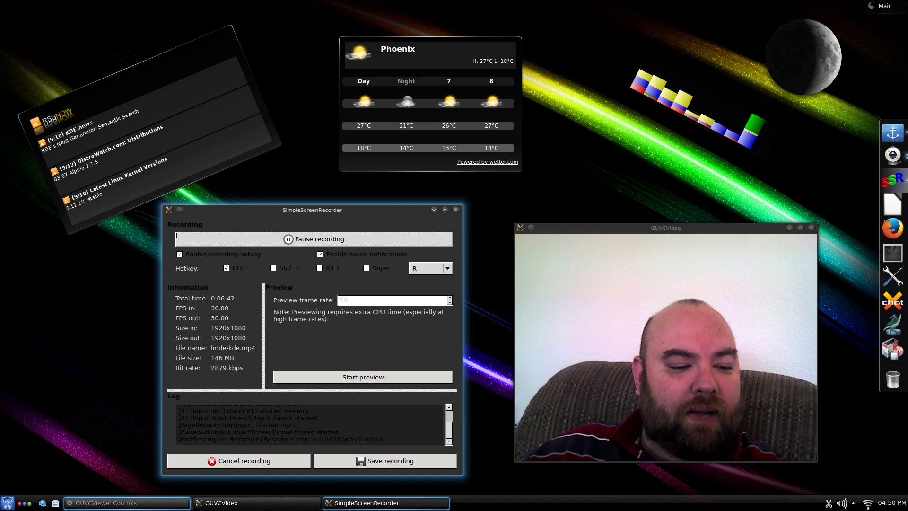
pyautogui.click(9, 504)
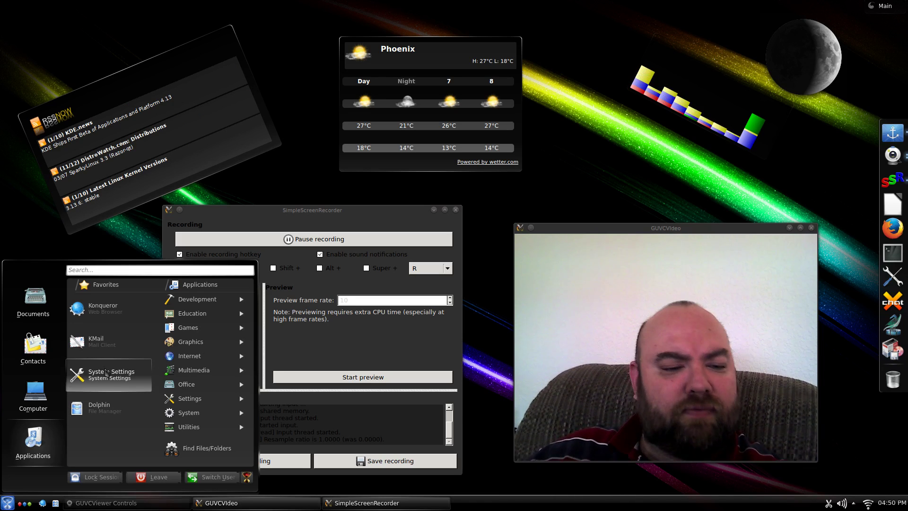
# - Launch System Settings, centre its window, and go to Application Appearance > Colors
pyautogui.click(108, 382)
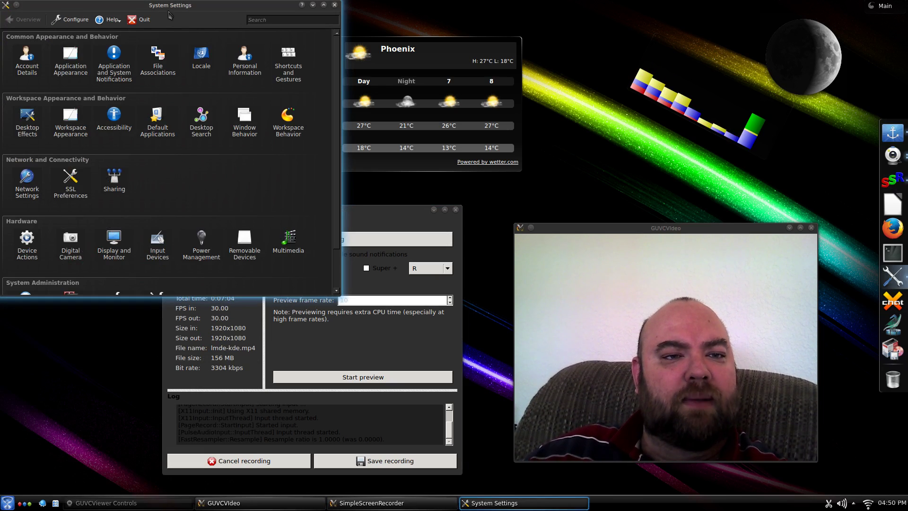
pyautogui.moveTo(174, 6); pyautogui.dragTo(305, 79)
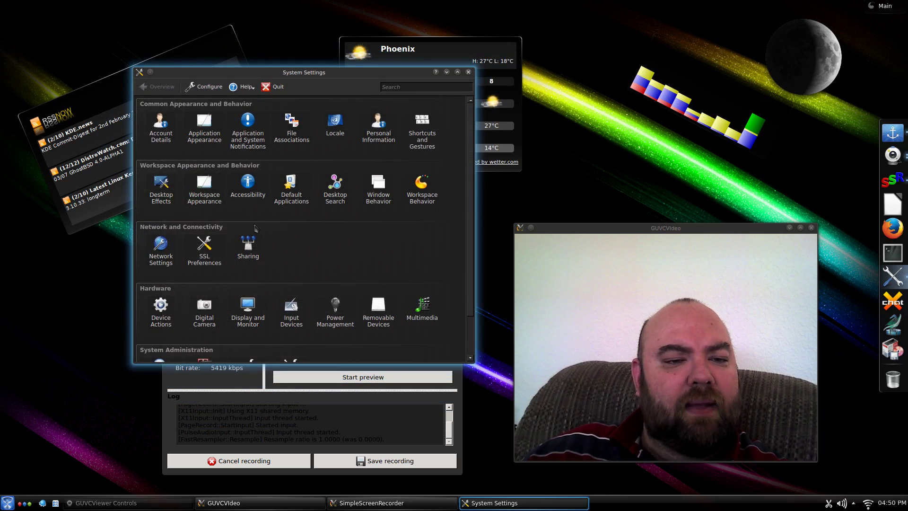
pyautogui.click(207, 142)
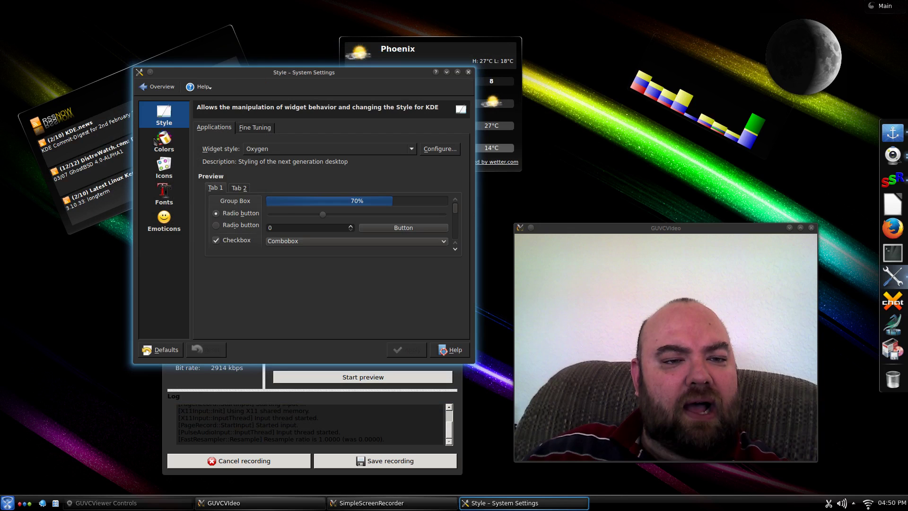
pyautogui.click(167, 147)
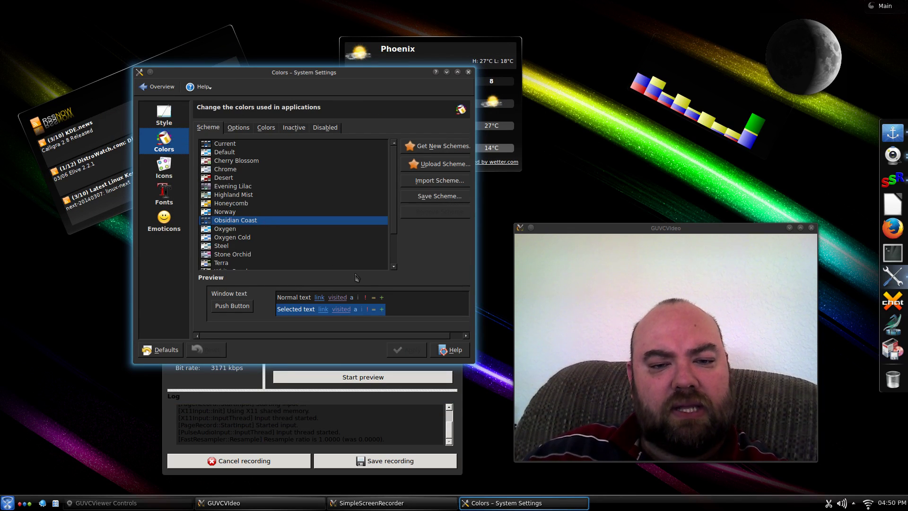
# - Pick Zion (Reversed) from the Scheme list and apply it
pyautogui.click(394, 256)
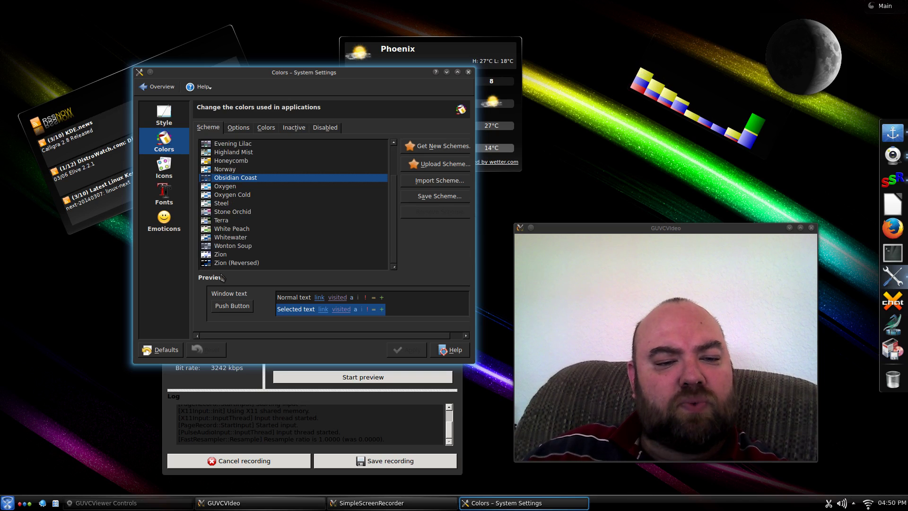
pyautogui.click(239, 265)
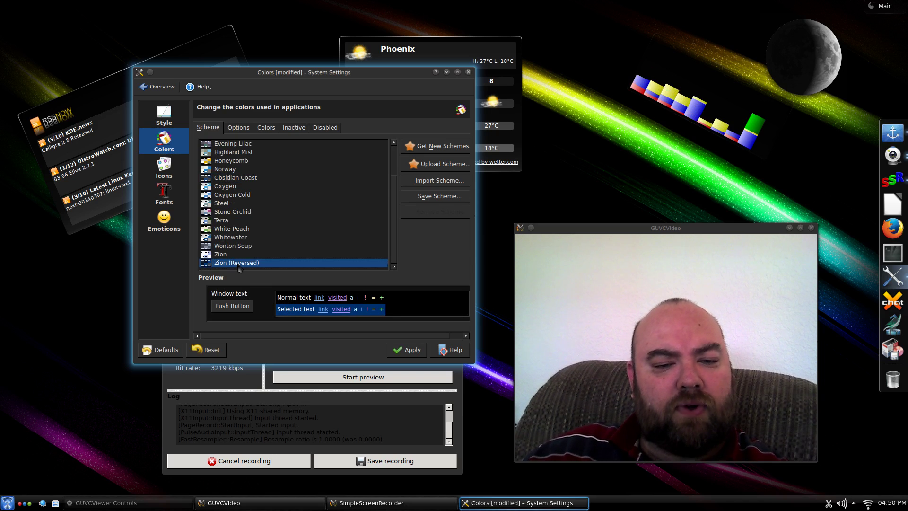
pyautogui.click(403, 350)
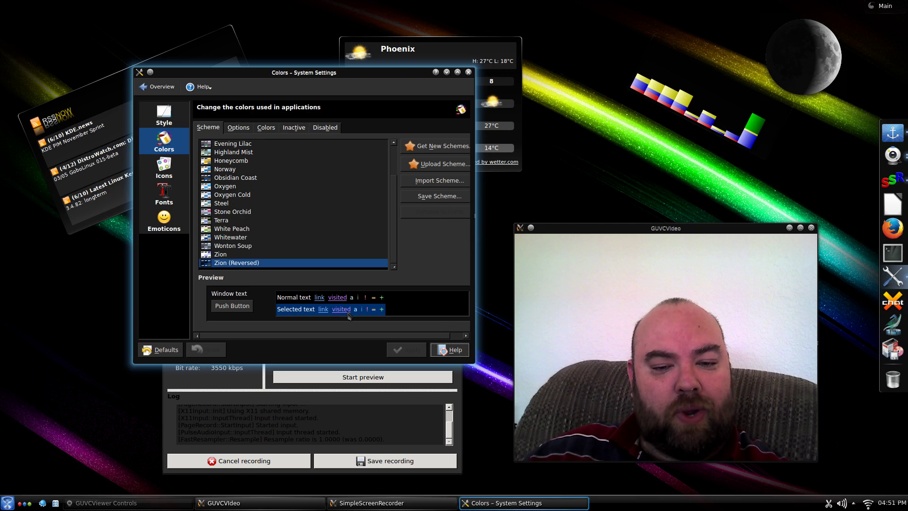
# - Close the System Settings window to reveal the desktop in the Zion (Reversed) scheme
pyautogui.click(469, 72)
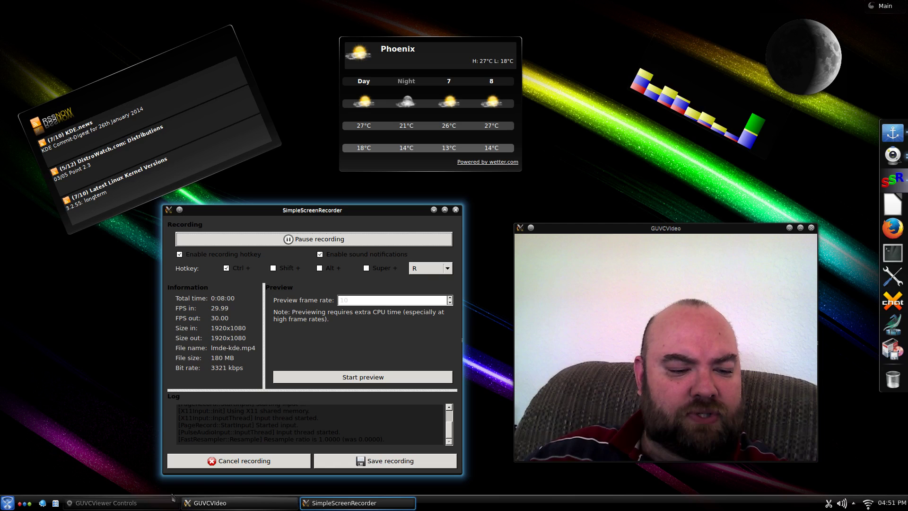
pyautogui.moveTo(144, 503)
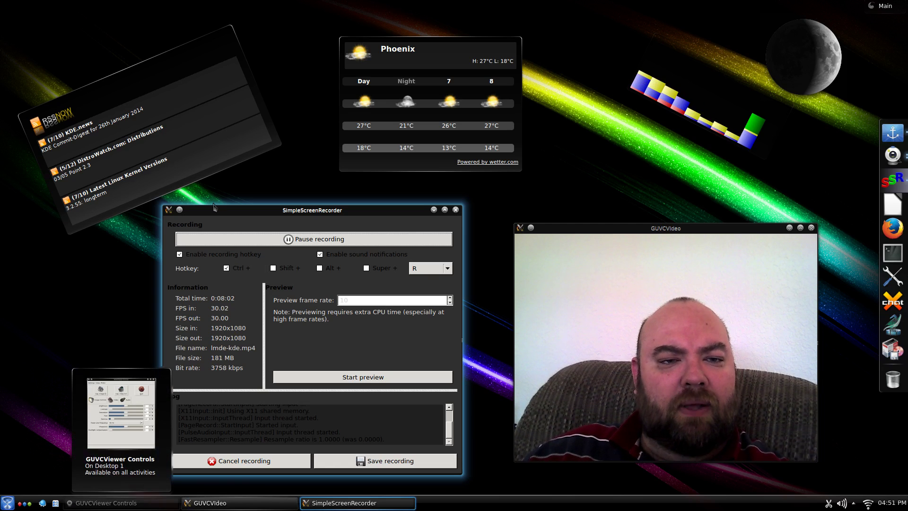
# - Unlock the desktop widgets and open the RSSNOW widget's settings
pyautogui.rightClick(82, 408)
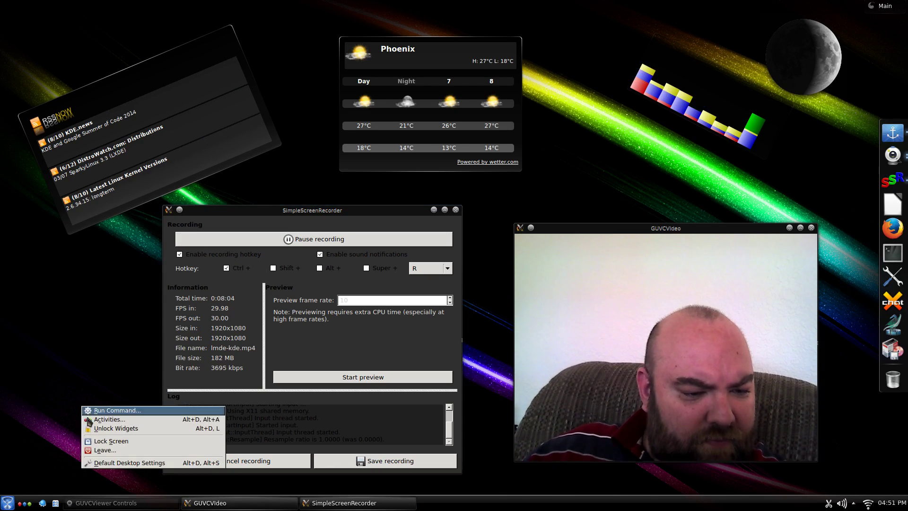
pyautogui.click(108, 431)
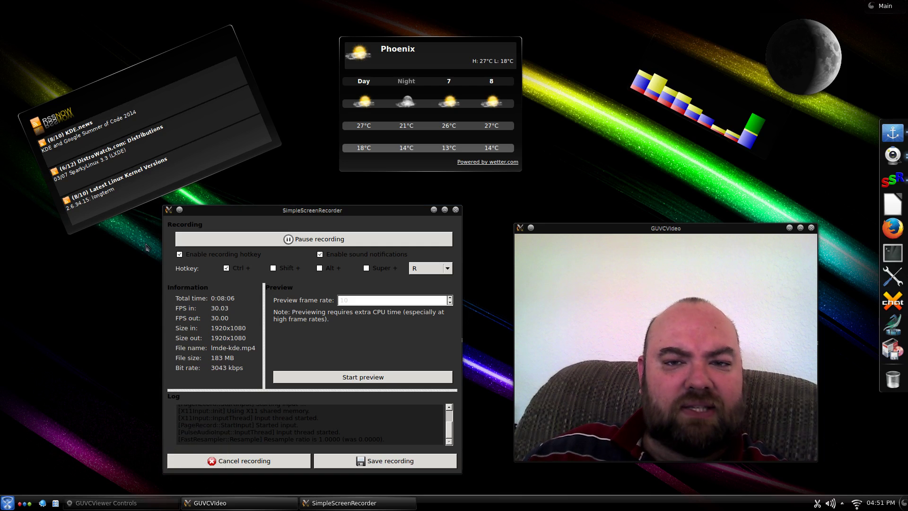
pyautogui.moveTo(46, 181)
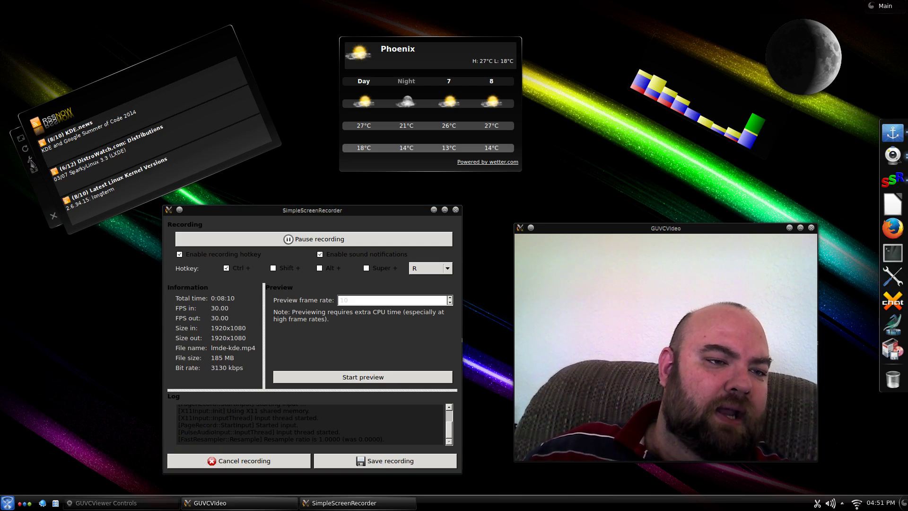
pyautogui.click(30, 160)
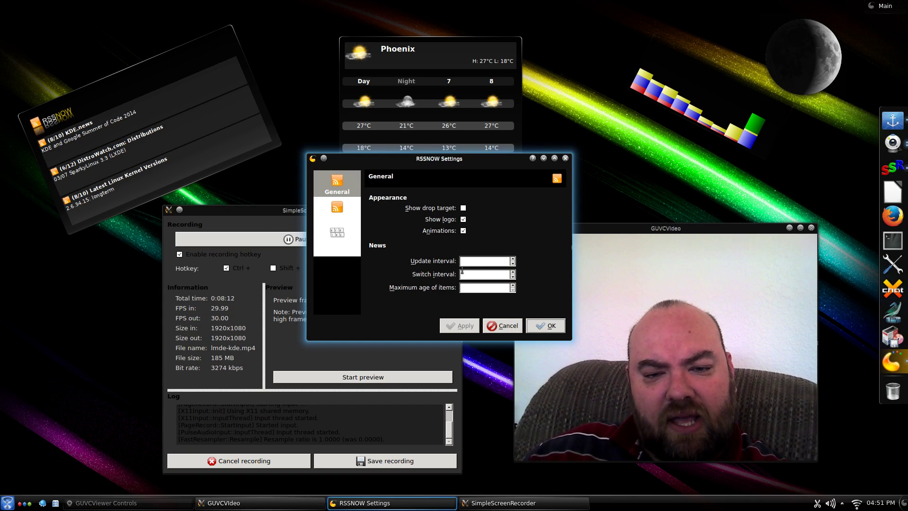
# - Try an update interval of 31, browse the Feeds and Keyboard Shortcut pages, then cancel
pyautogui.click(513, 259)
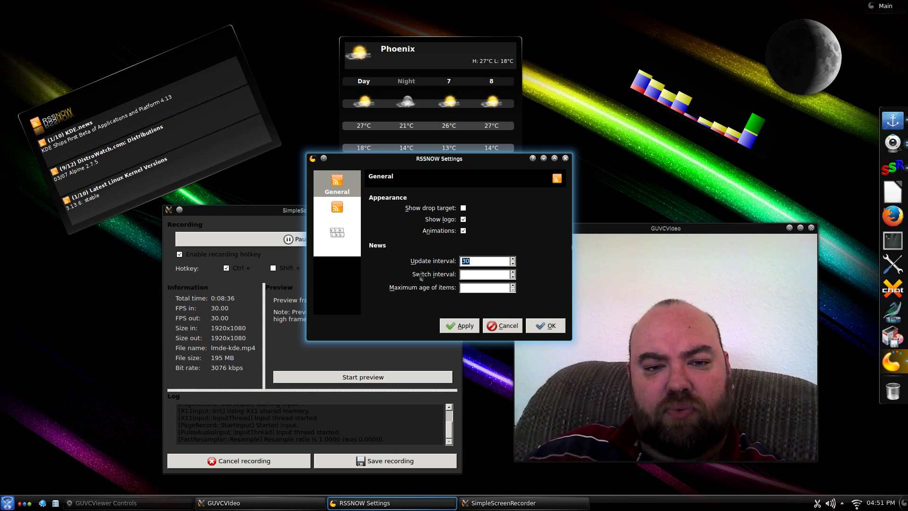
pyautogui.click(334, 214)
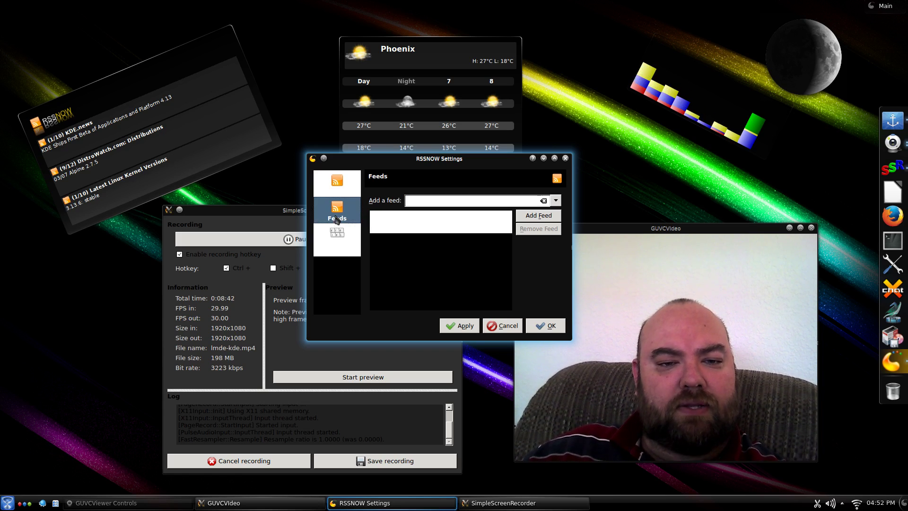
pyautogui.click(346, 244)
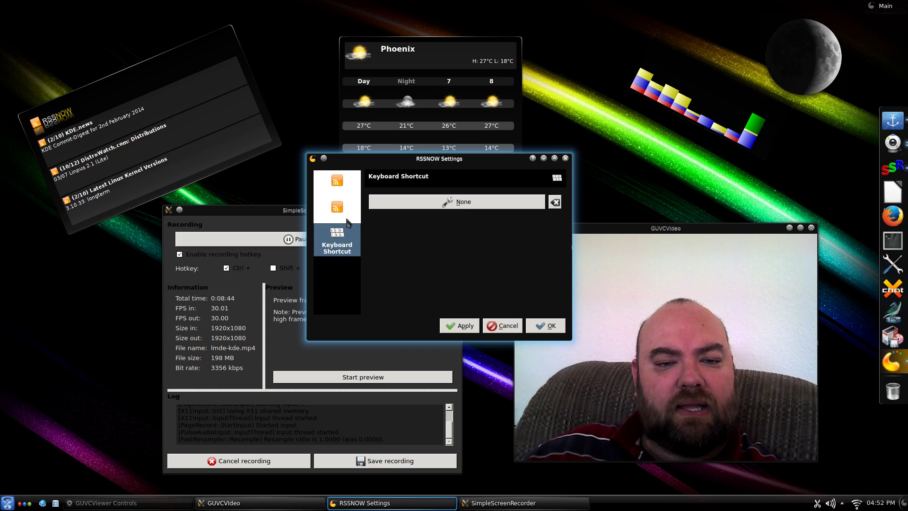
pyautogui.click(348, 219)
pyautogui.click(345, 192)
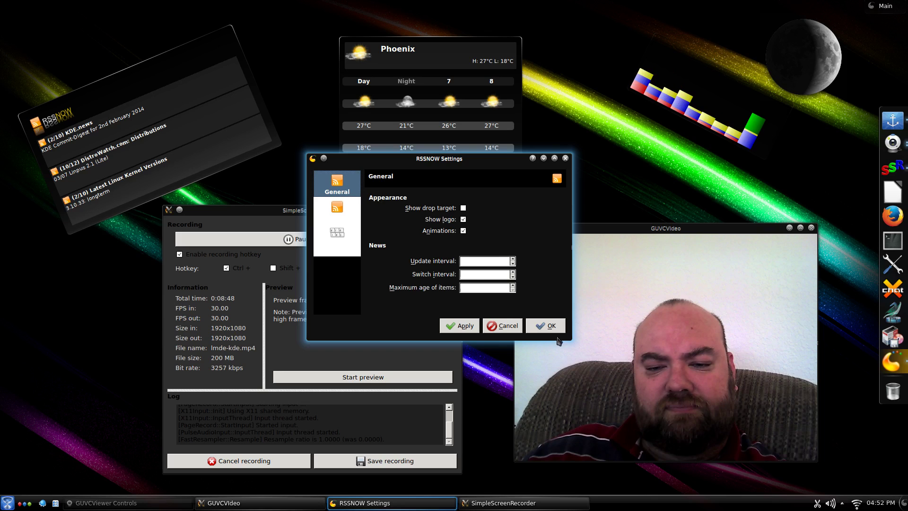
pyautogui.click(511, 327)
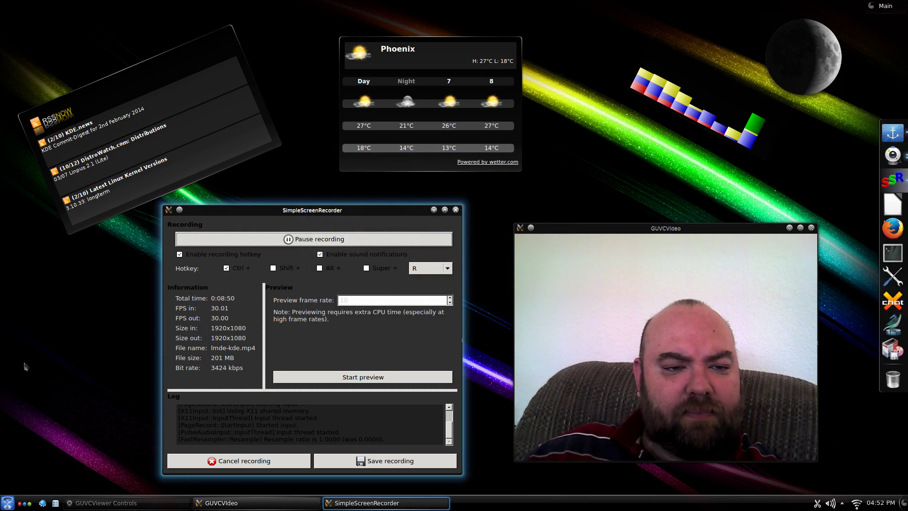
# - Reopen System Settings at Application Appearance > Colors and apply the Obsidian Coast scheme
pyautogui.click(6, 501)
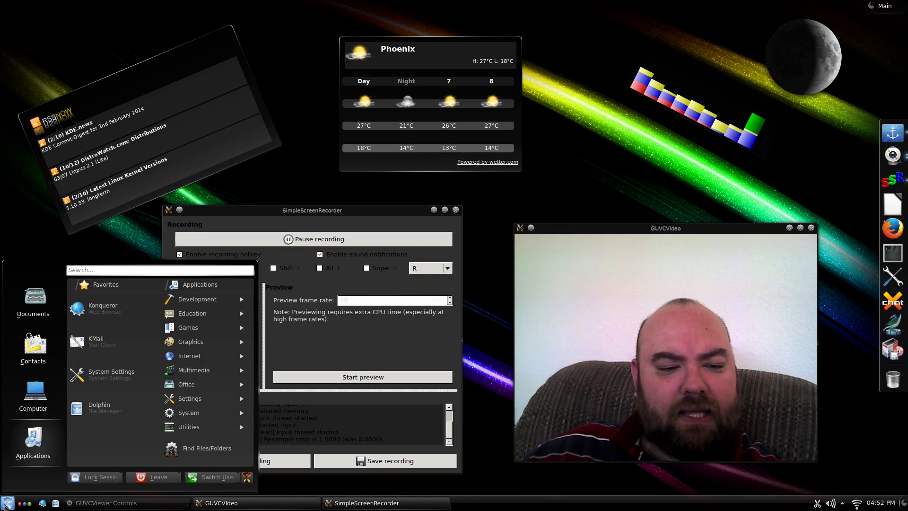
pyautogui.click(97, 374)
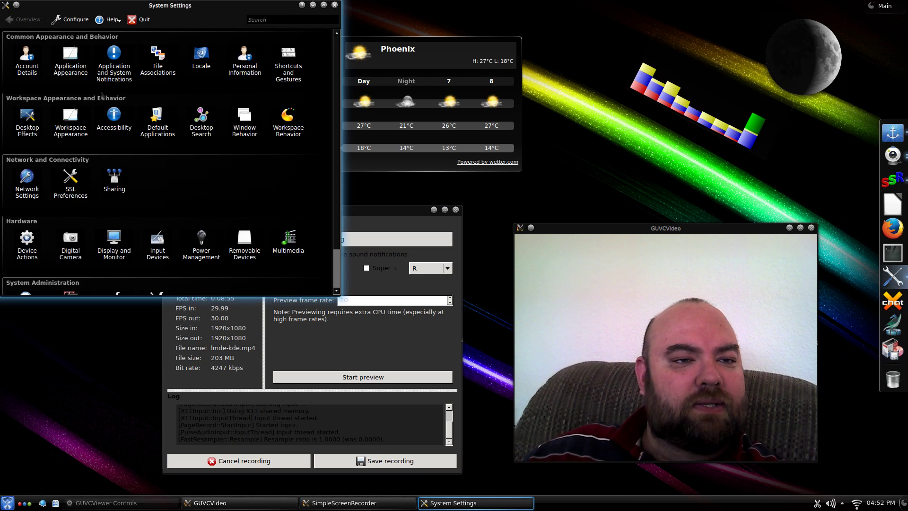
pyautogui.click(73, 68)
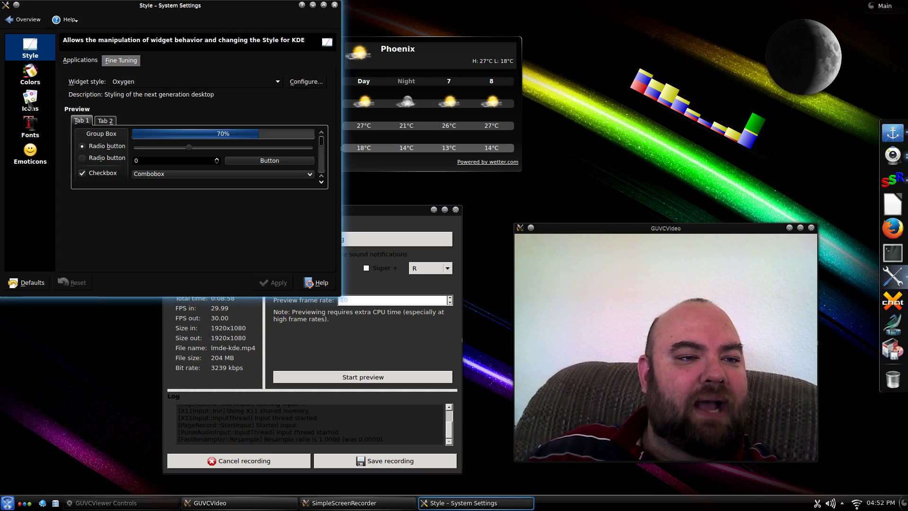
pyautogui.click(28, 78)
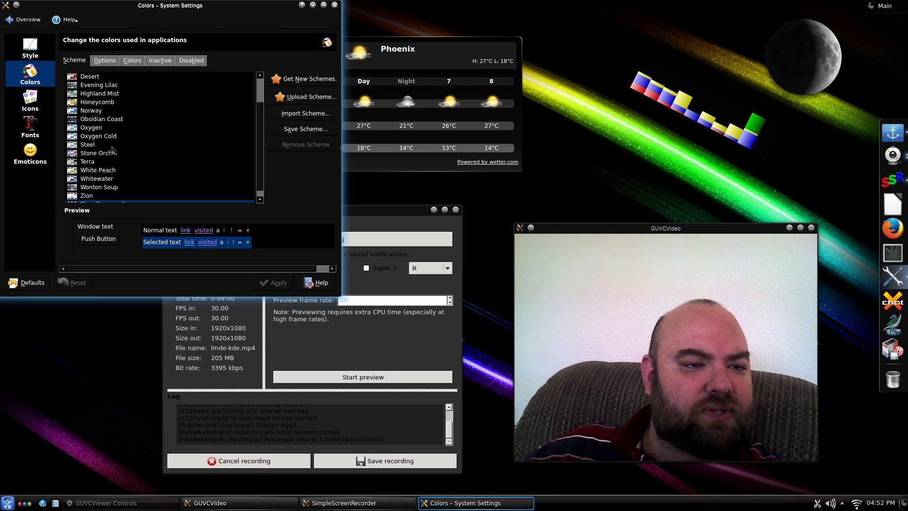
pyautogui.click(116, 121)
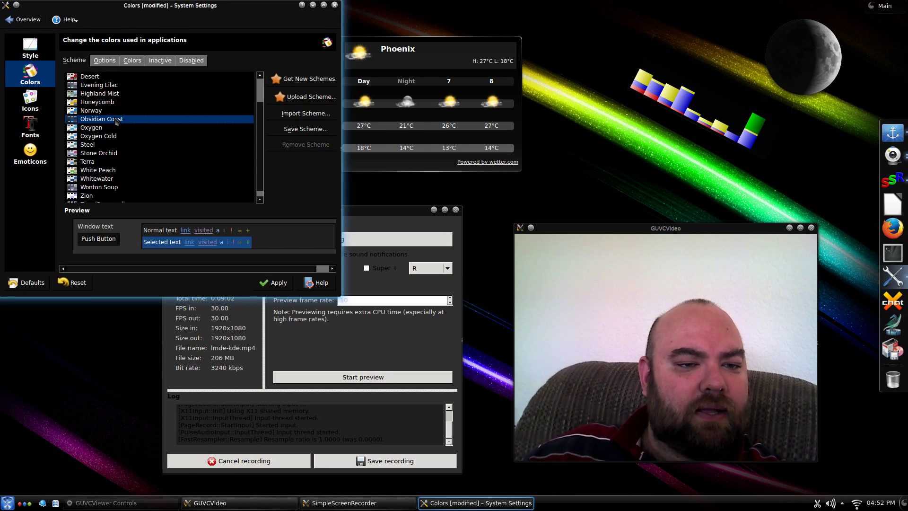
pyautogui.click(274, 286)
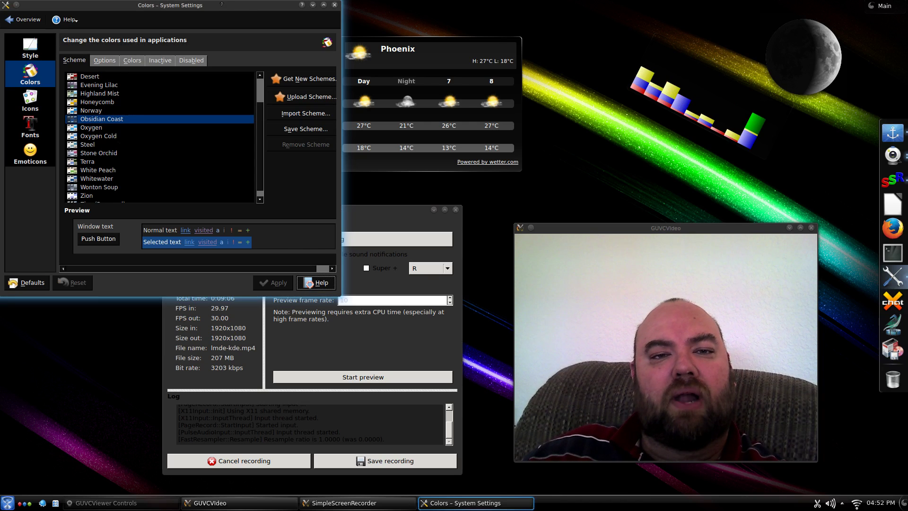
# - Move the Colors – System Settings window to the centre of the screen
pyautogui.moveTo(242, 8); pyautogui.dragTo(386, 124)
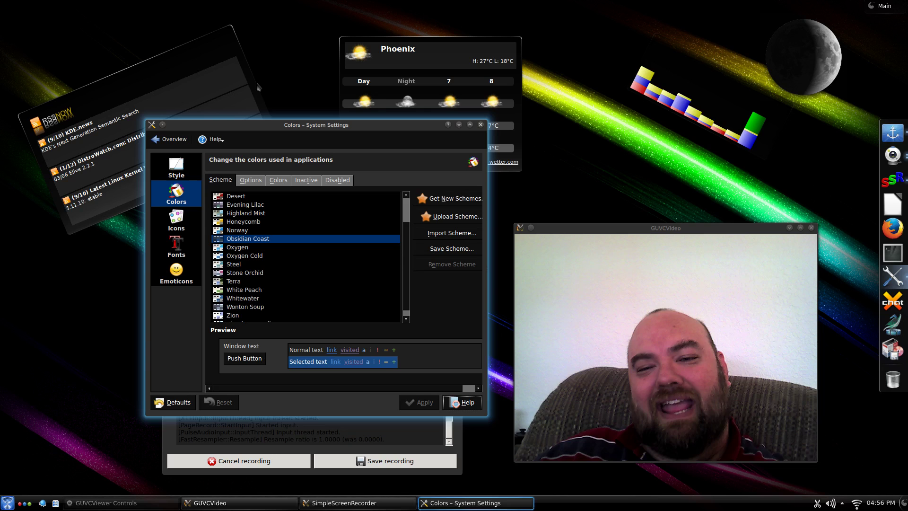
# - Close System Settings, leaving SimpleScreenRecorder showing on the desktop
pyautogui.click(480, 125)
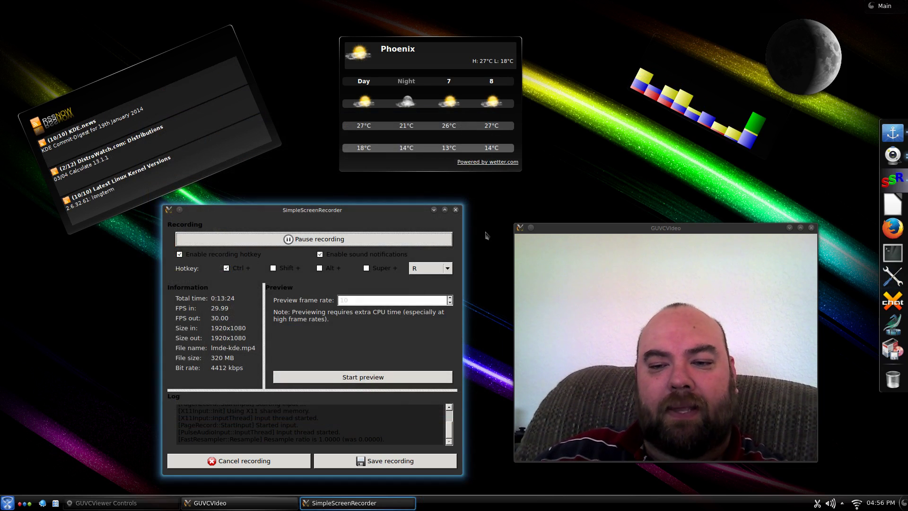